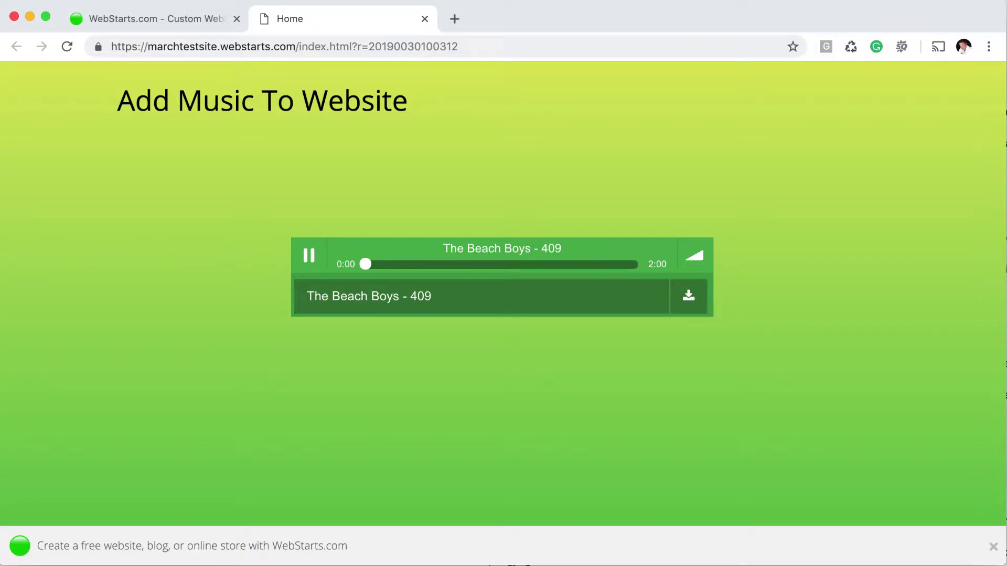
Back in the website editor, add an Audio Player element from the Media section.
key("ctrl+shift+Tab")
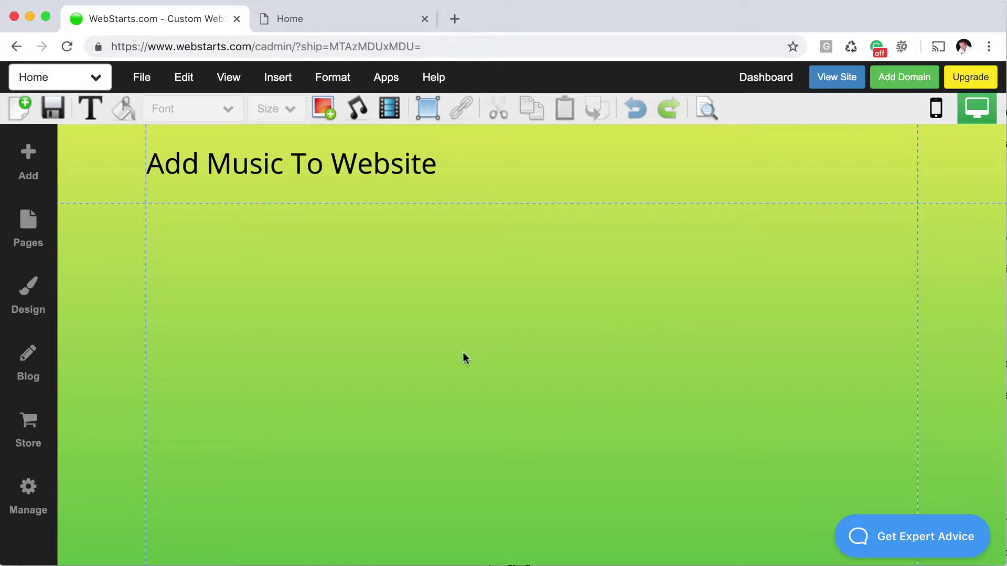
left_click(34, 158)
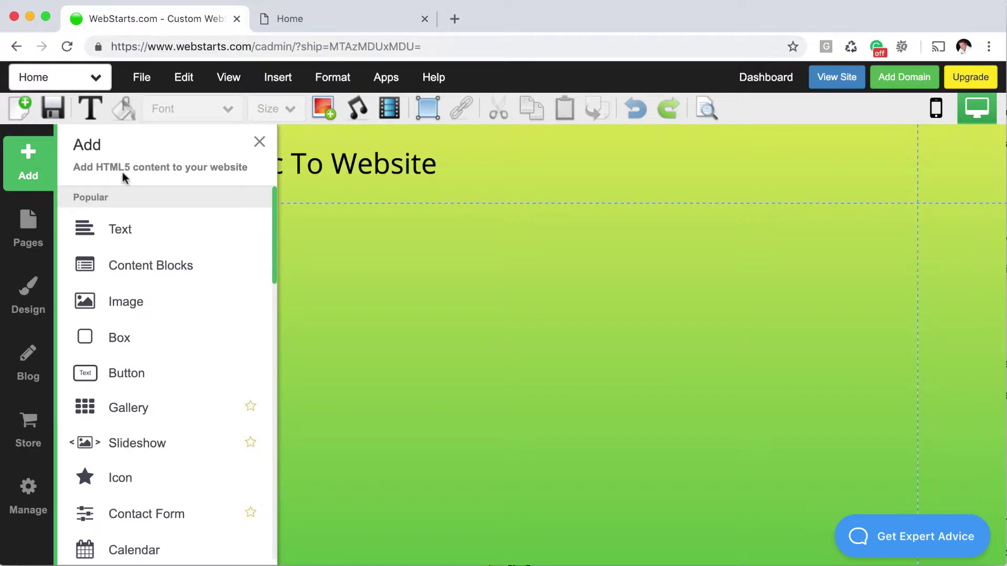
scroll(164, 303, "down", 4)
scroll(163, 303, "down", 5)
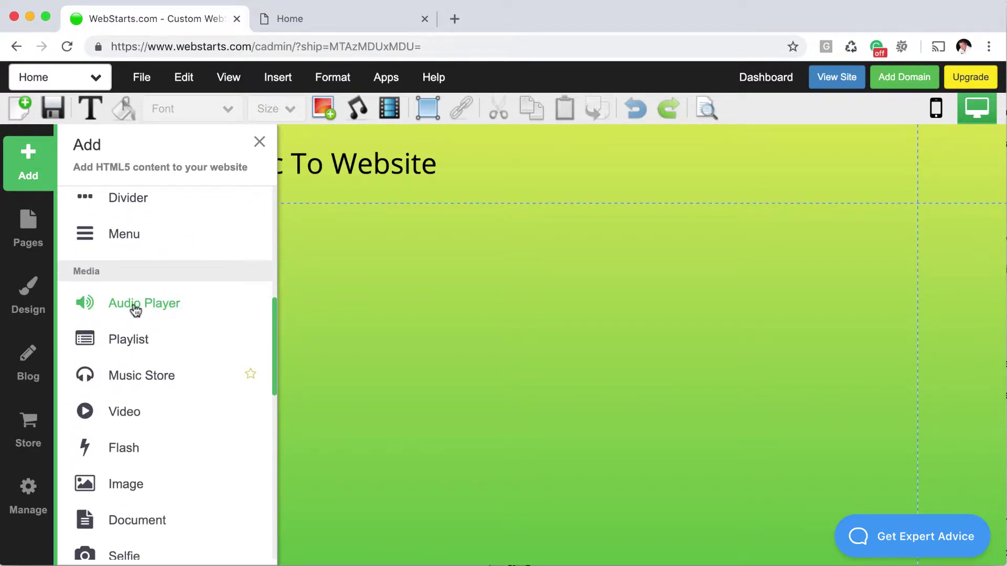
left_click(135, 310)
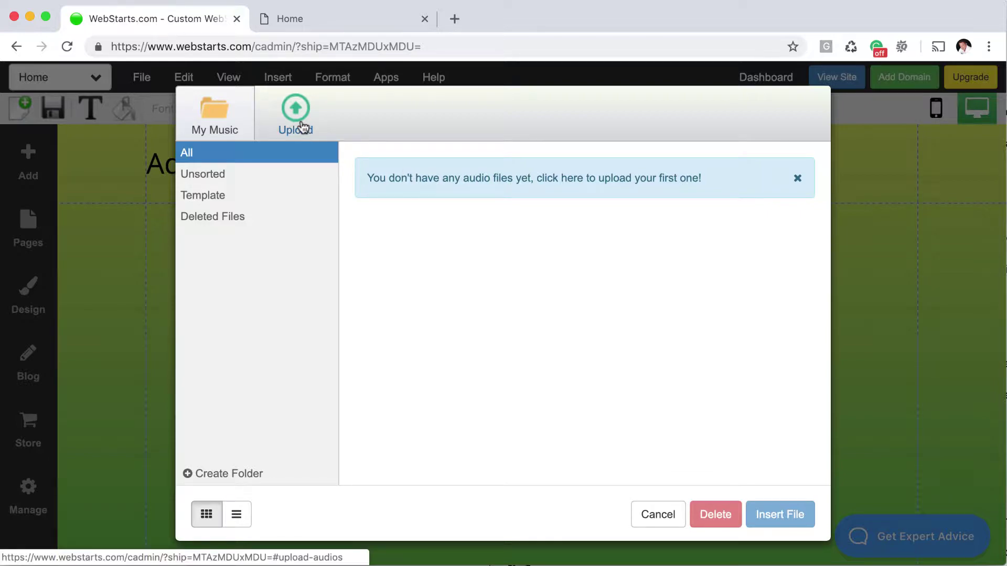
Upload the '15- Beach Boys' mp3 and insert it into the page.
left_click(301, 126)
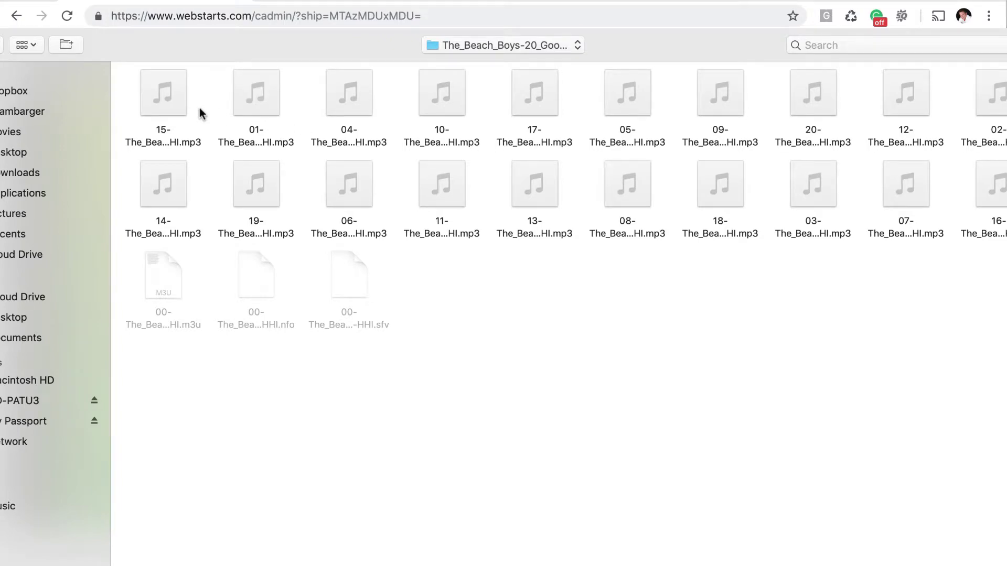
double_click(177, 103)
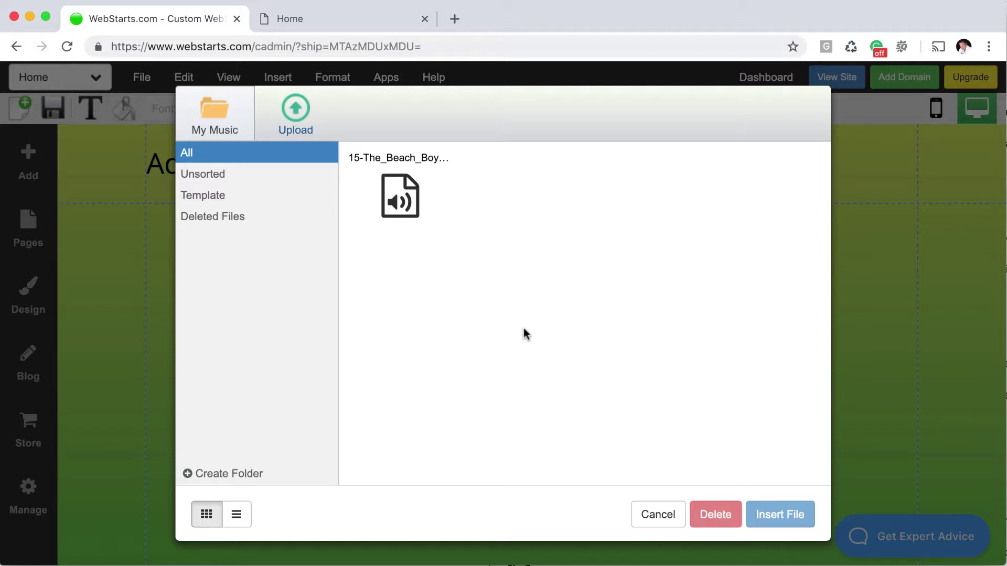
left_click(406, 212)
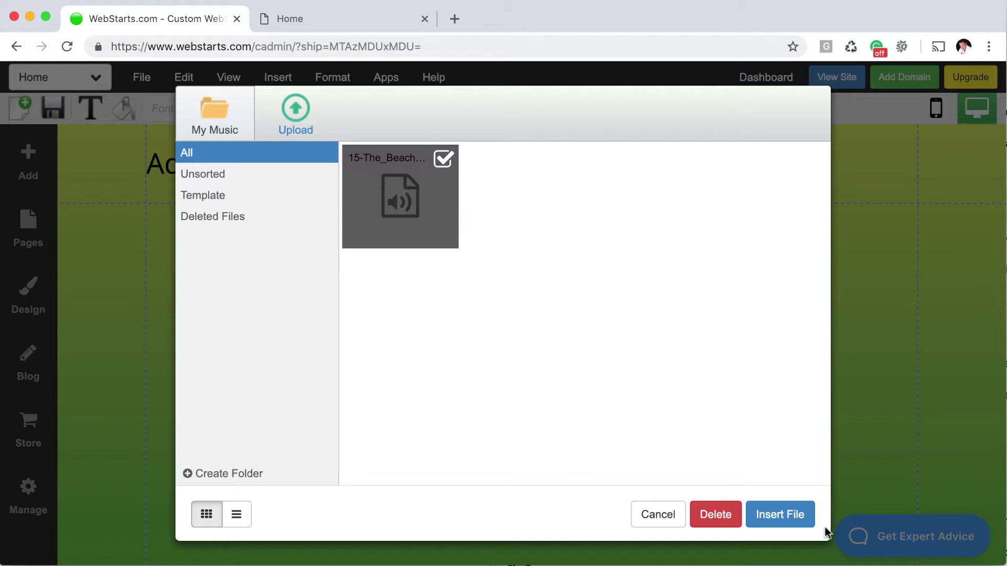
left_click(804, 522)
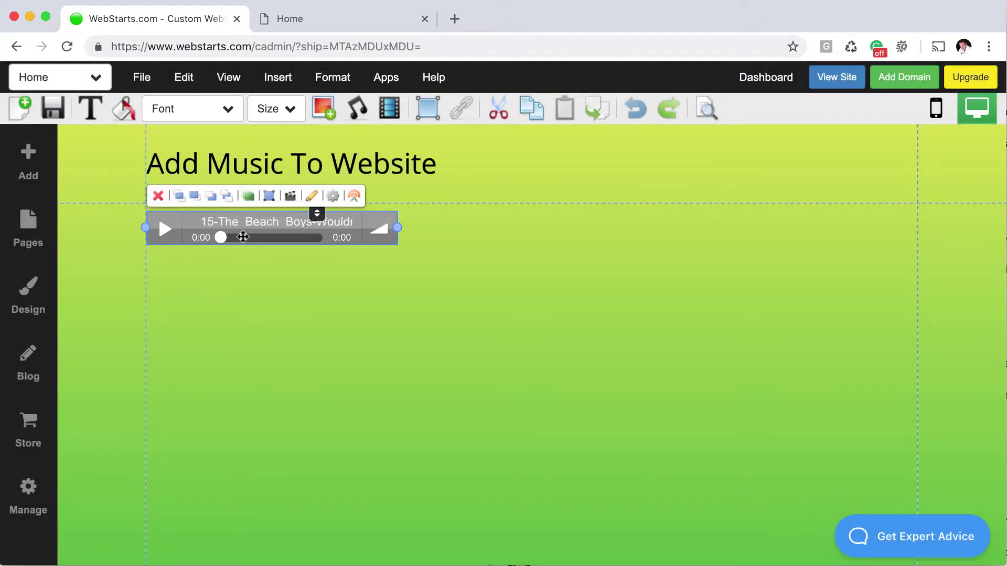
Drag the Beach Boys player down to mid-page and shift it left to centre it.
left_click_drag(243, 237, 503, 367)
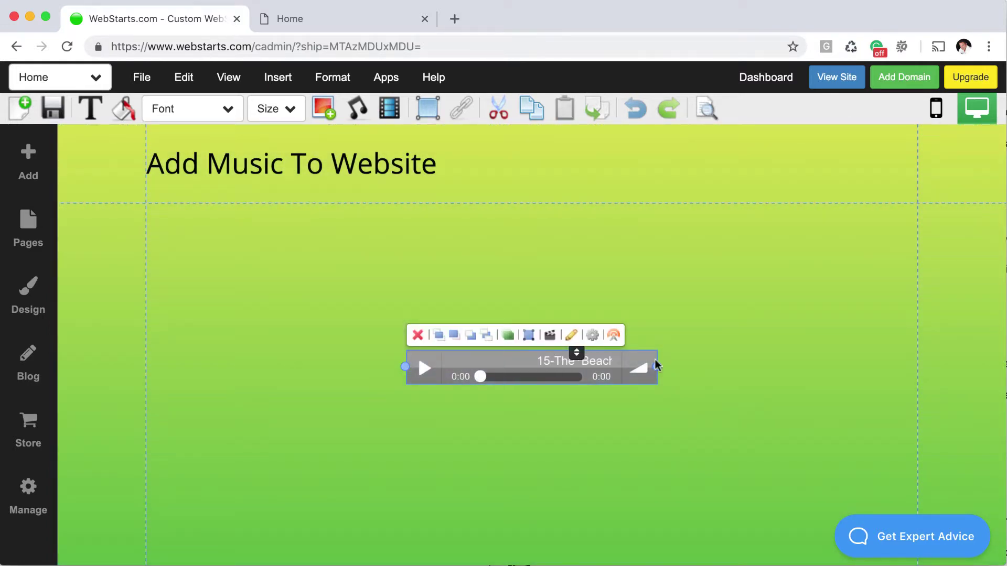
left_click(775, 373)
left_click(667, 353)
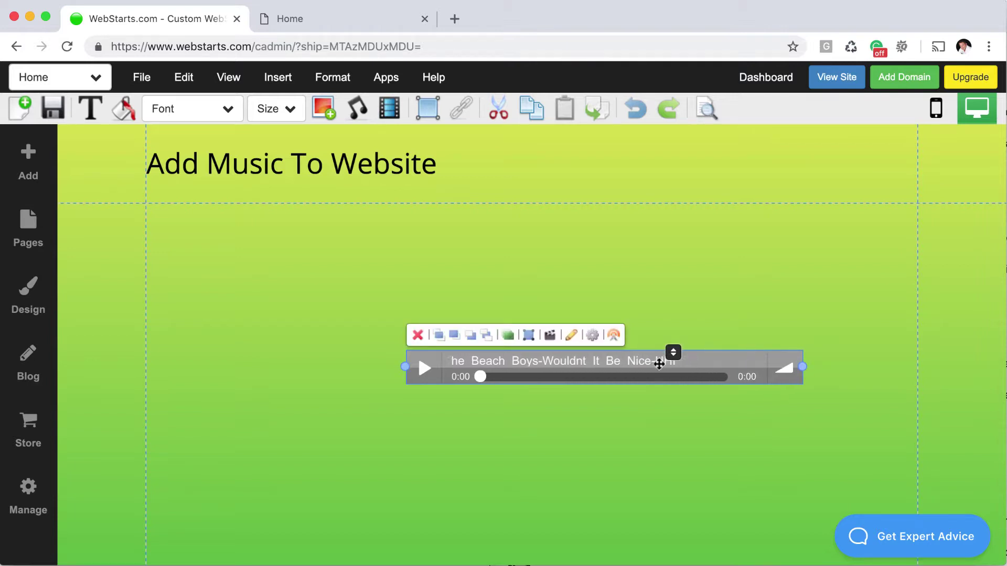
left_click_drag(667, 353, 591, 366)
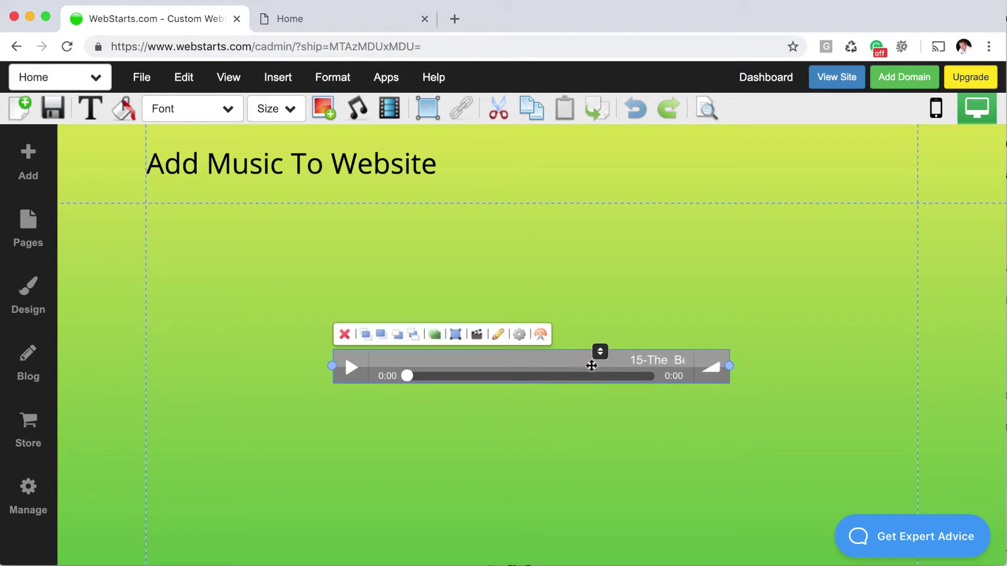
Change the audio player's title to 'The Beach Boys' in its settings.
left_click(519, 335)
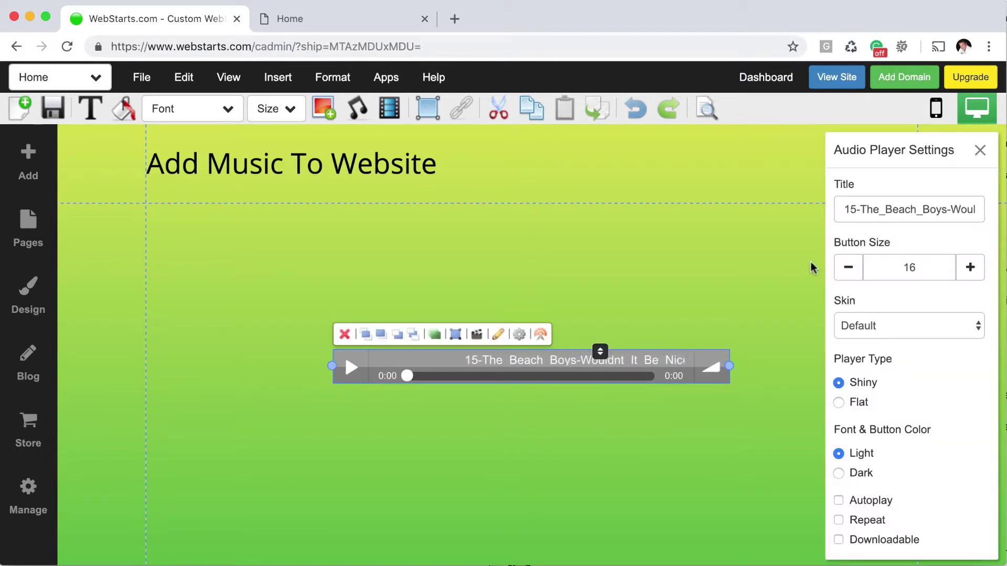
left_click(879, 215)
triple_click(878, 215)
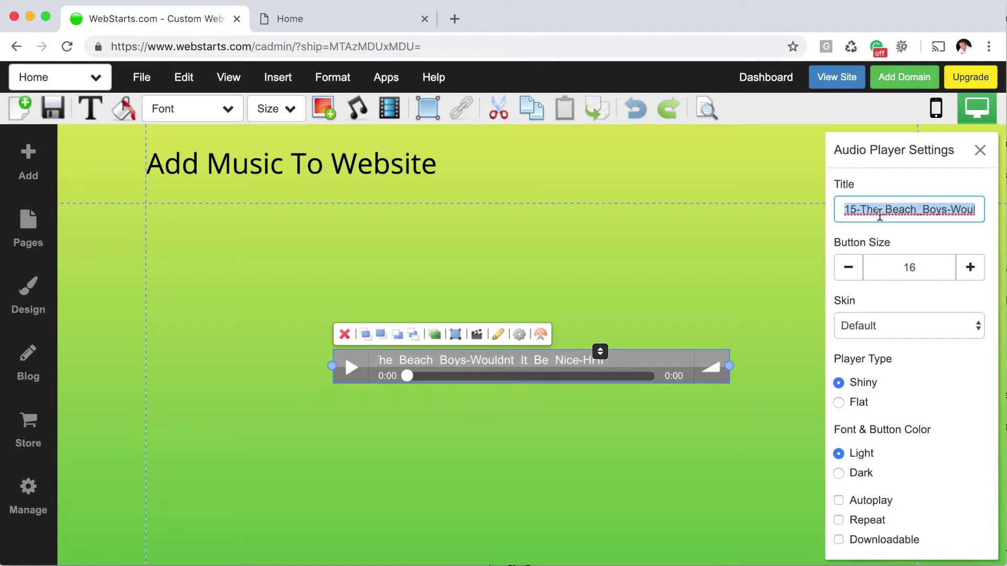
type("The")
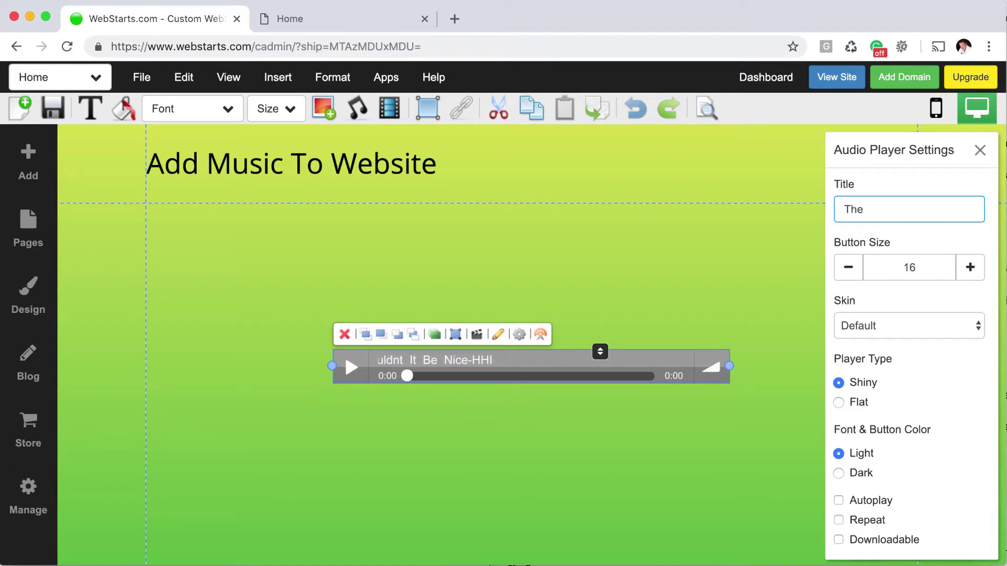
type(" Beach")
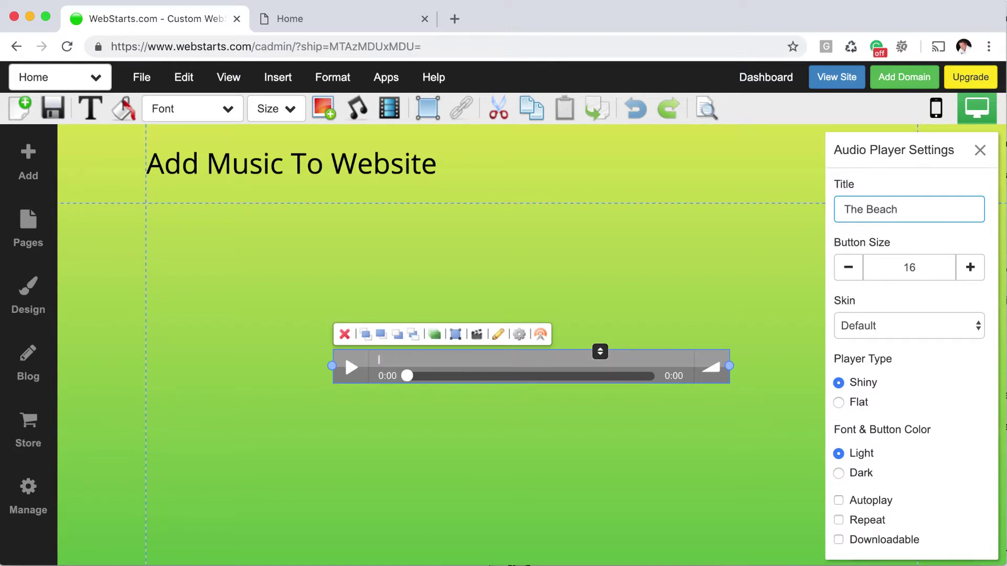
type(" Boys")
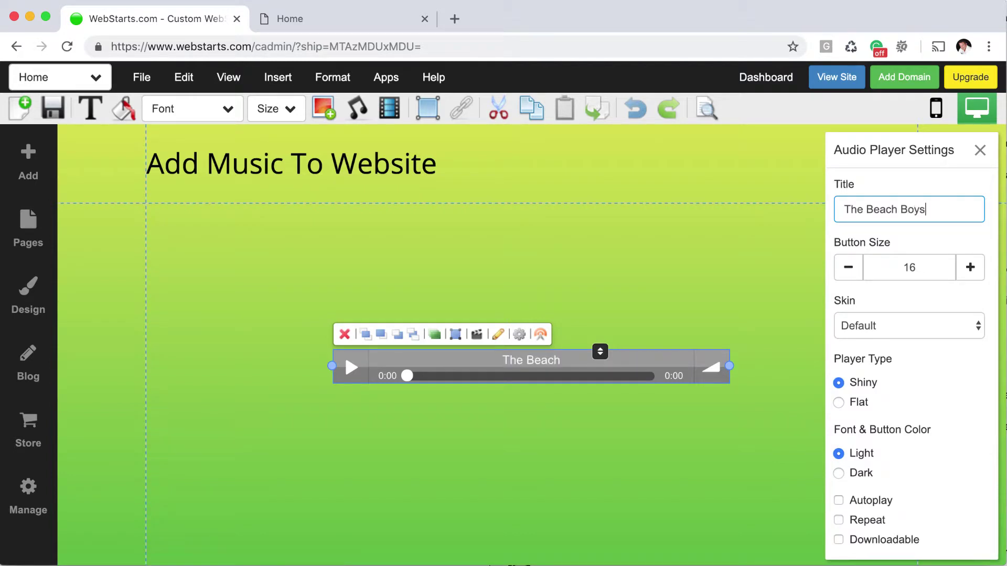
left_click(896, 299)
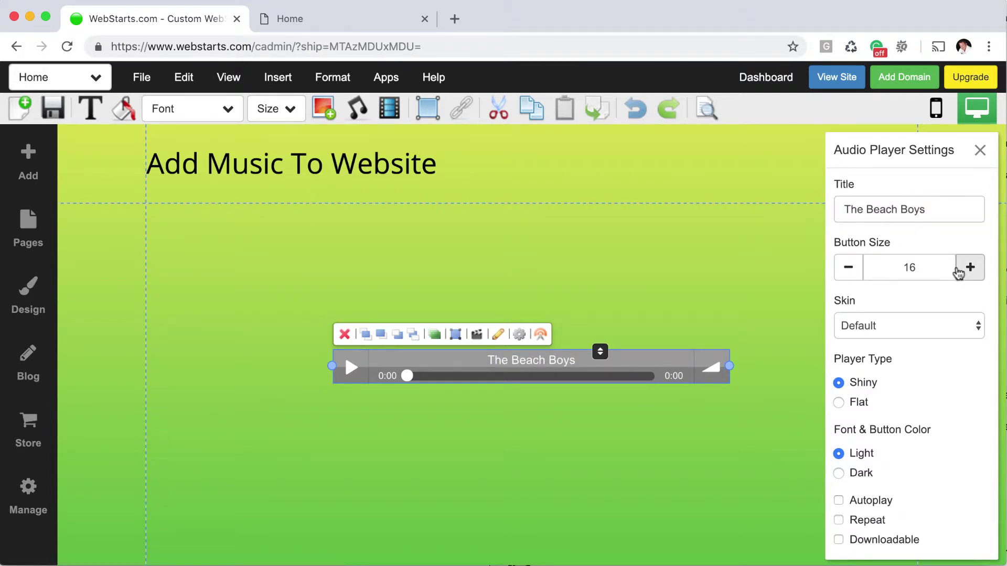
Raise the player's button size from 16 to 20.
left_click(965, 270)
left_click(965, 270)
left_click(965, 270)
left_click(965, 270)
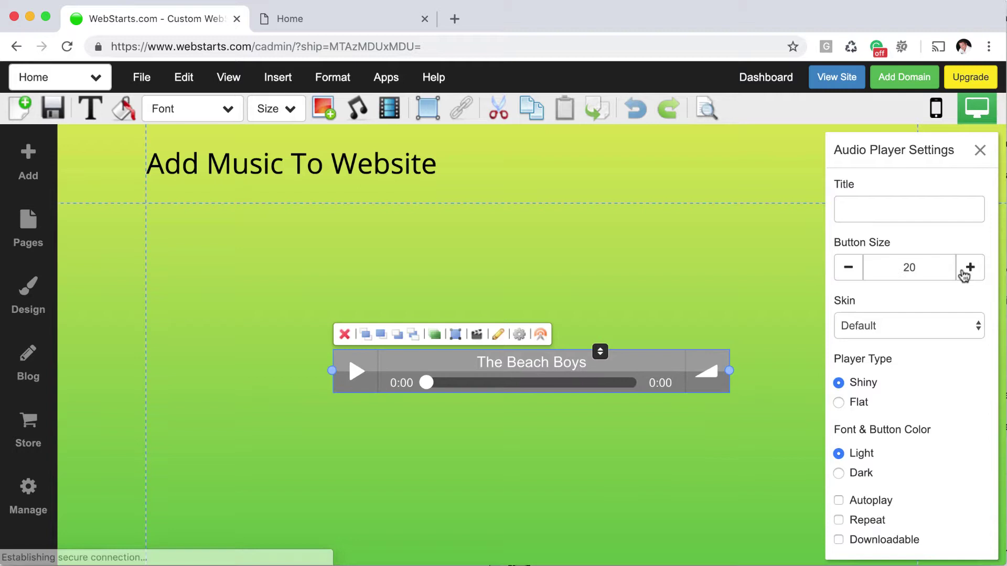
Keep the Default skin and bring the button size back down to 16.
left_click(938, 325)
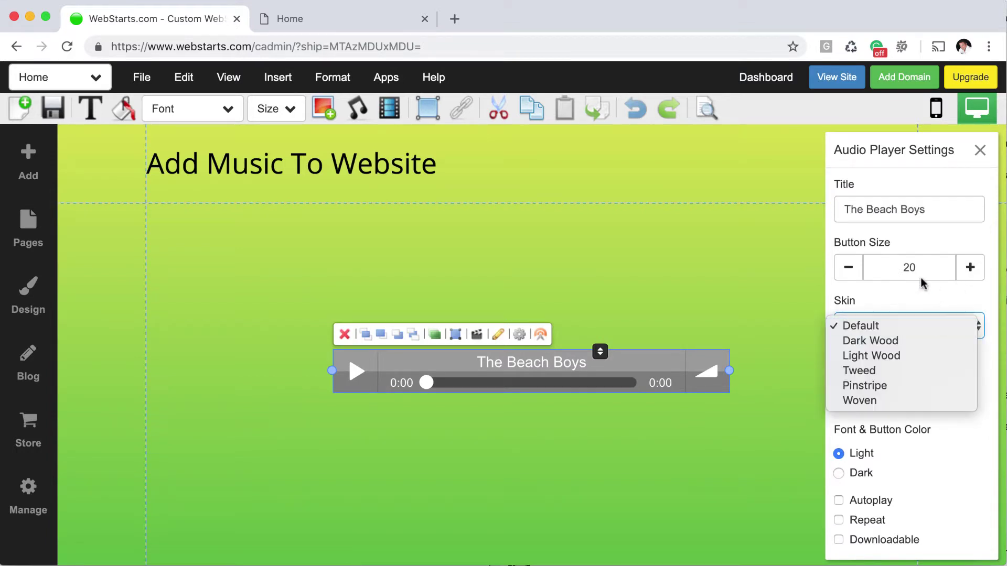
left_click(850, 270)
left_click(849, 270)
left_click(849, 270)
left_click(848, 269)
left_click(848, 269)
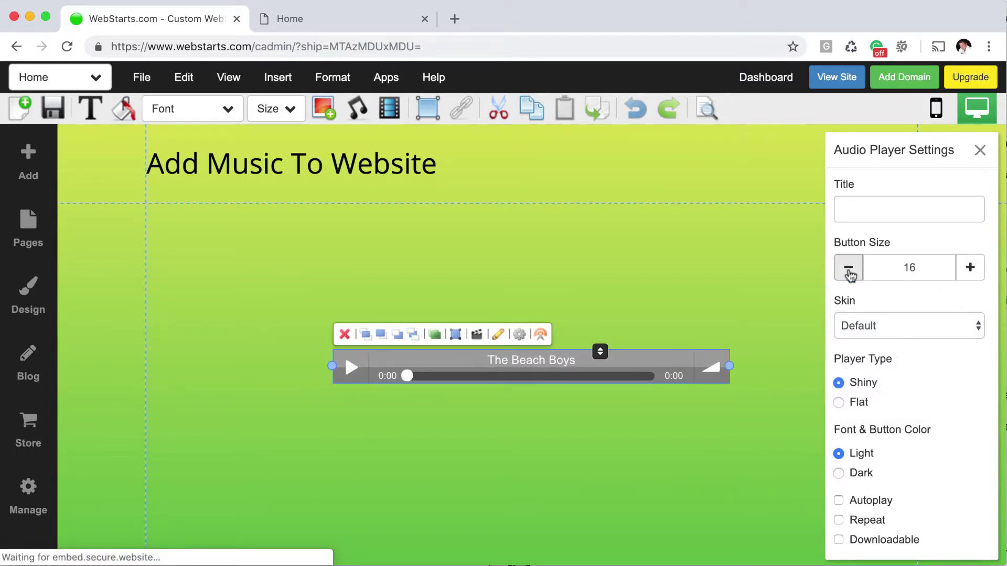
Switch the player to Flat style and enable autoplay, repeat and downloading.
left_click(839, 402)
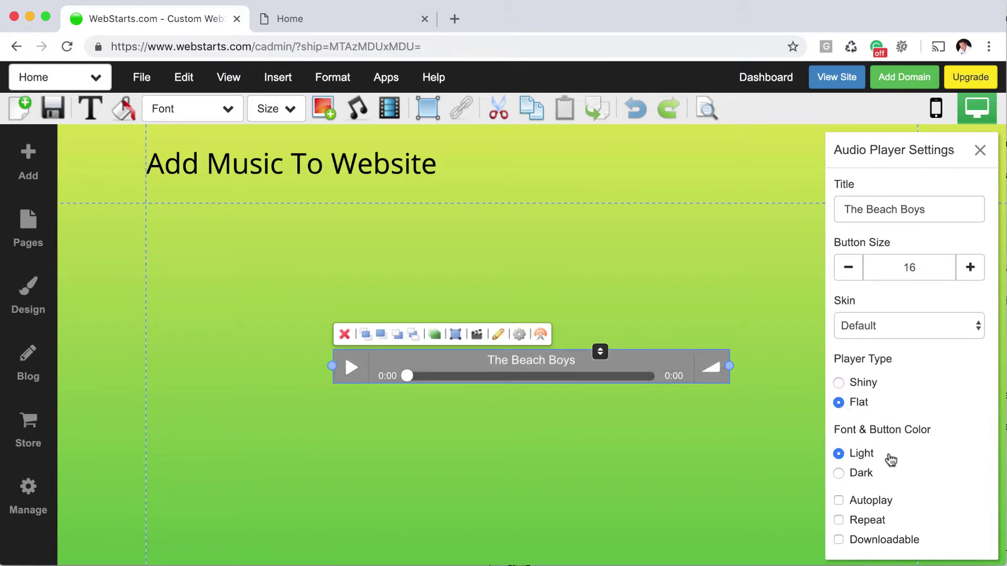
left_click(839, 502)
left_click(838, 520)
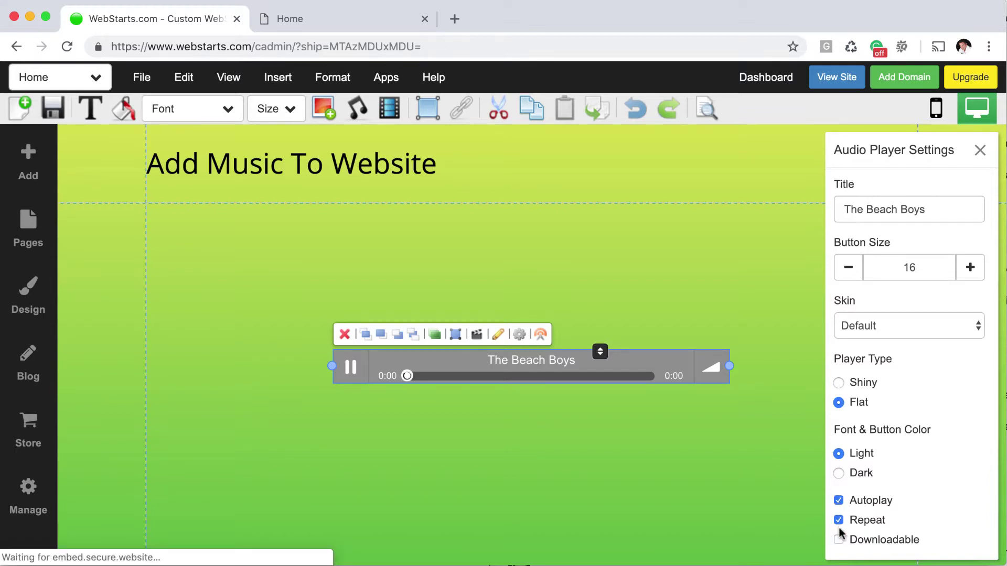
left_click(838, 541)
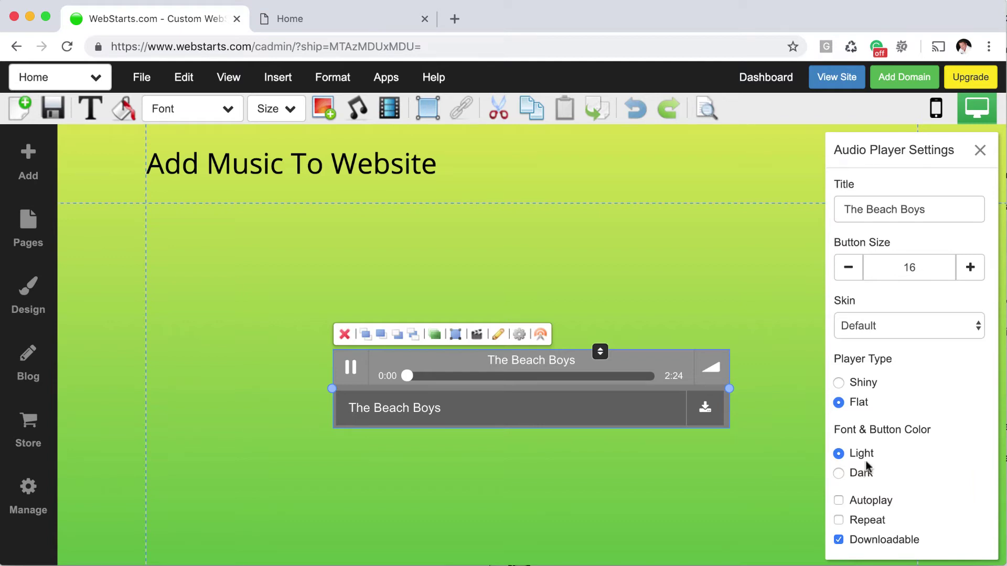
Colour the Beach Boys player green.
left_click(980, 152)
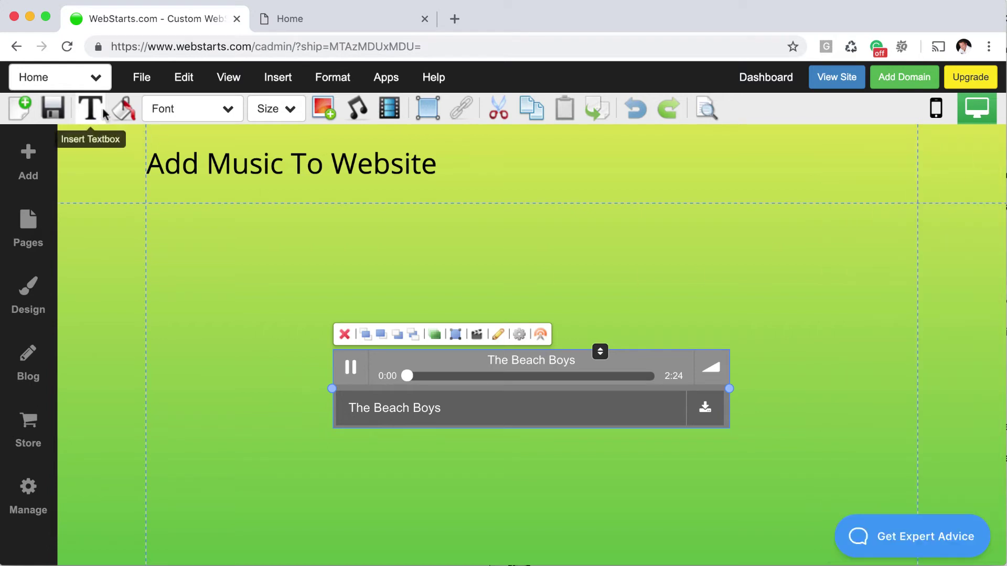
left_click(124, 109)
left_click(135, 144)
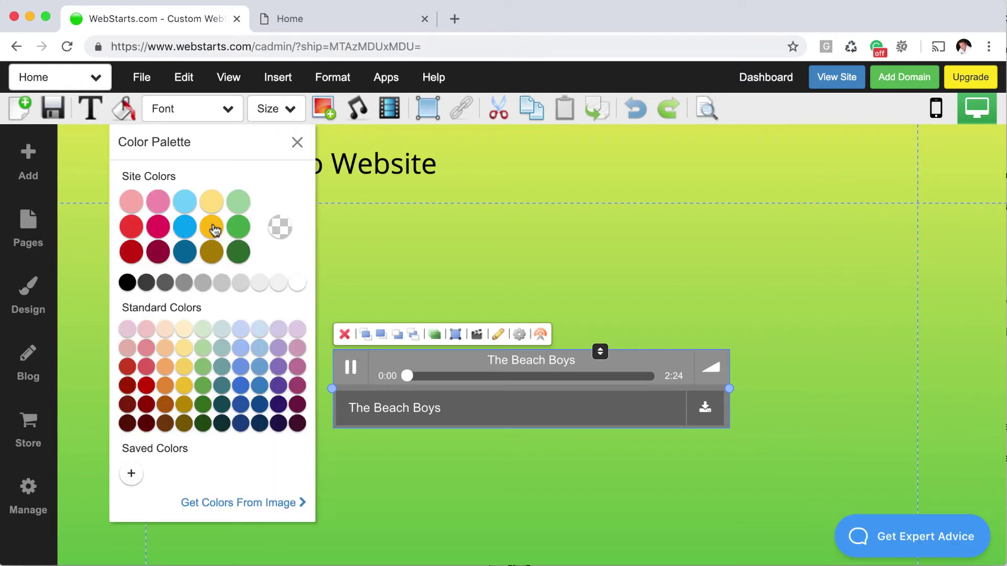
left_click(239, 228)
left_click(634, 264)
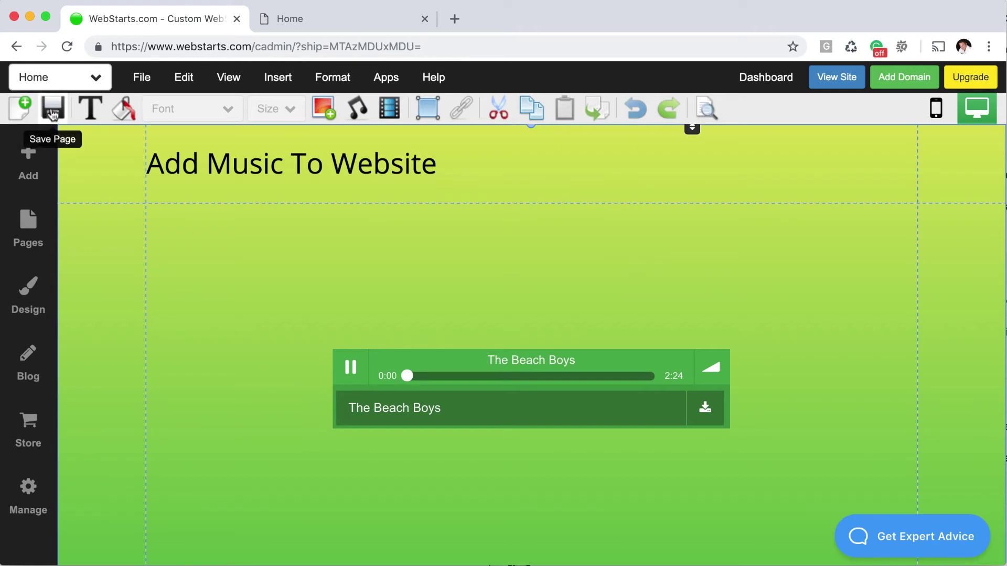
Save the page and stop the save confirmation from appearing again.
left_click(53, 111)
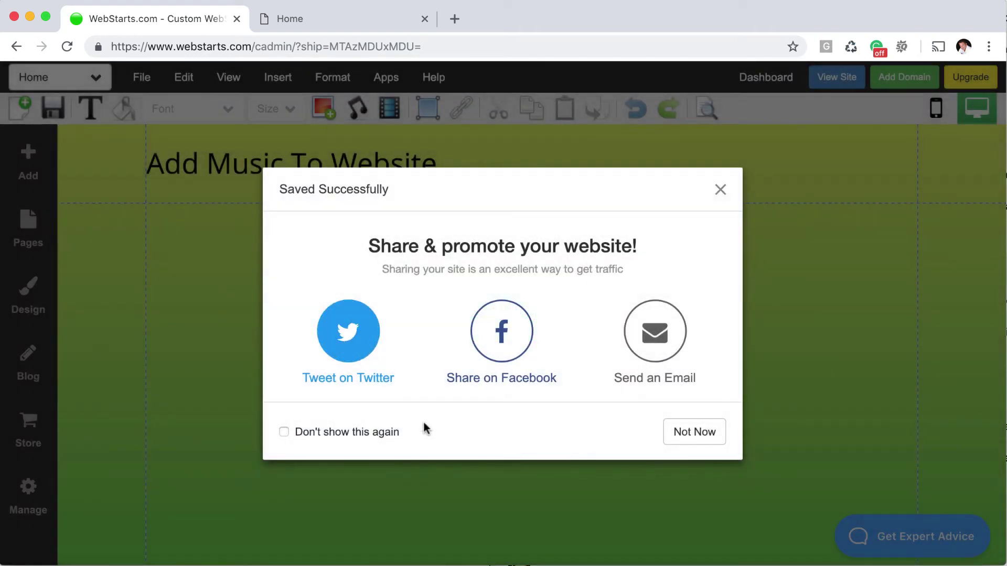
left_click(360, 432)
left_click(694, 432)
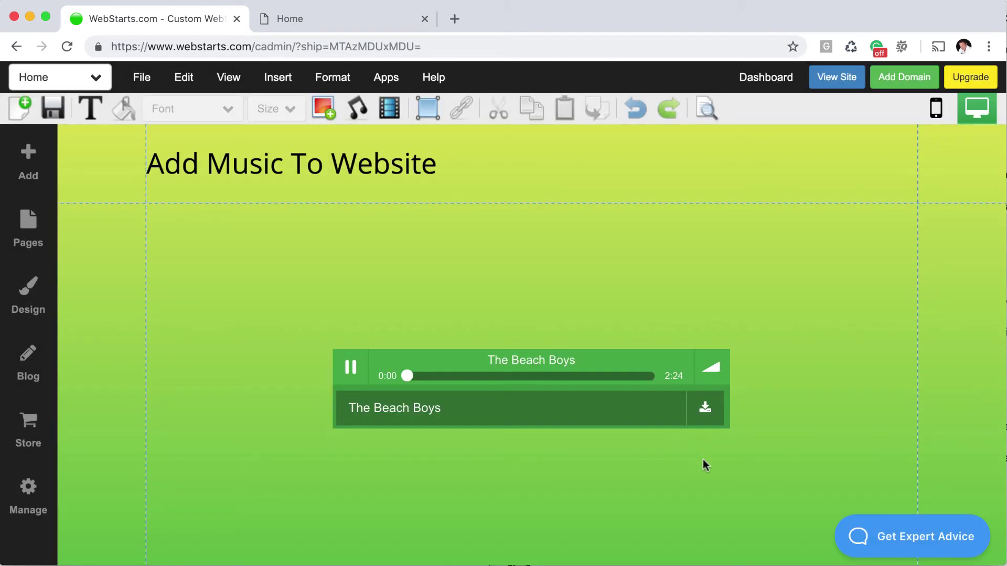